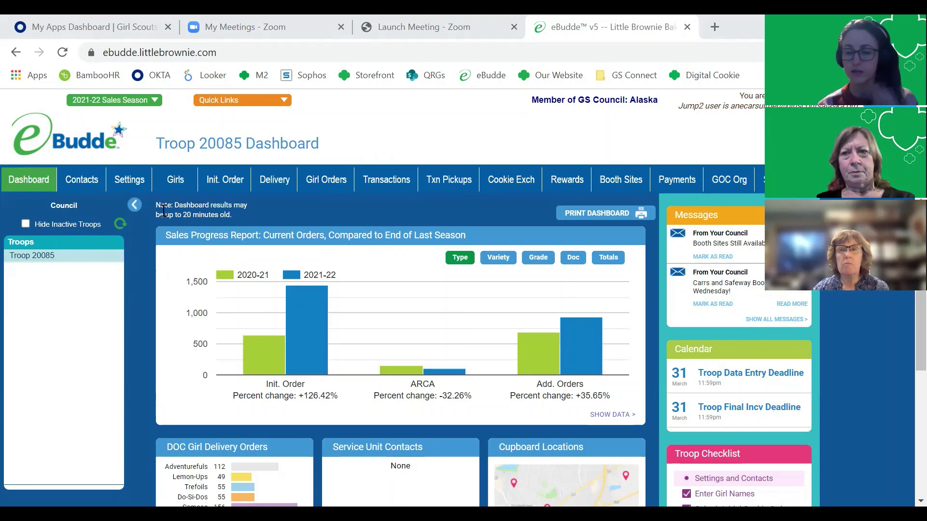
click(135, 206)
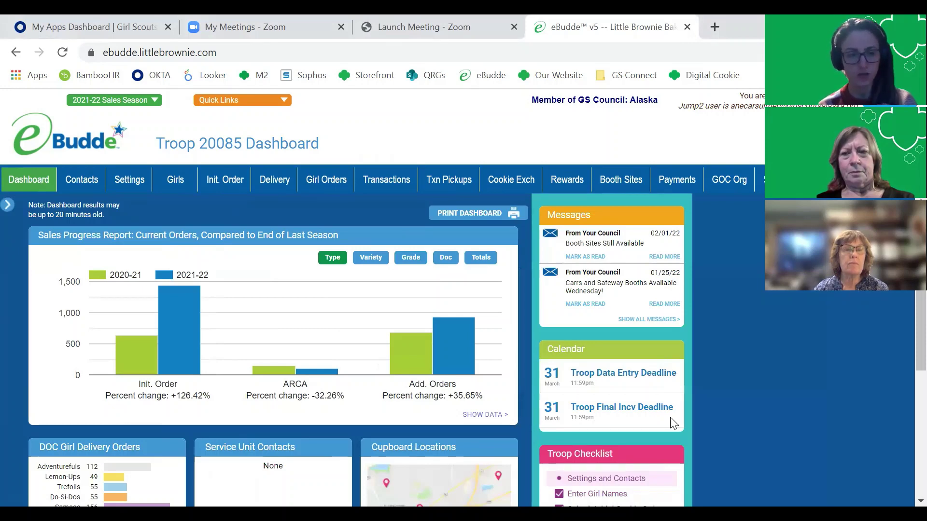
click(8, 204)
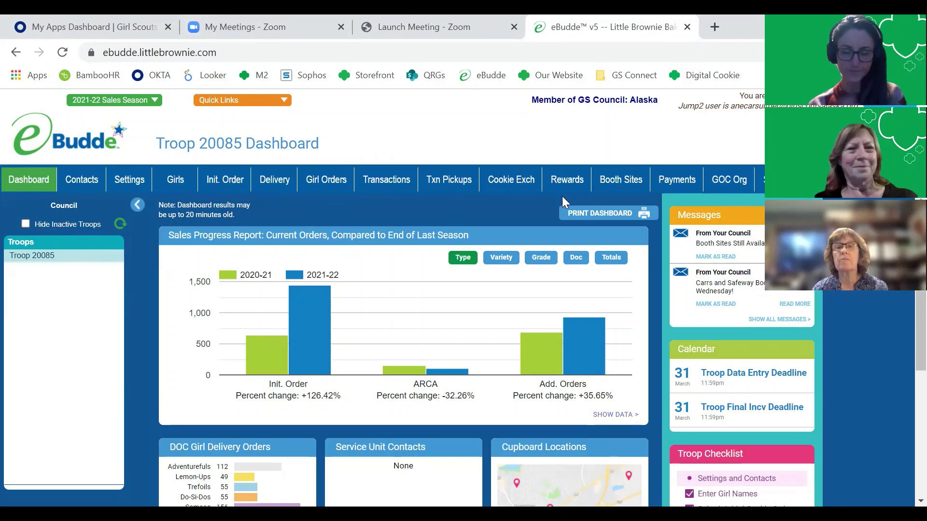
Open the booth sale recorder for the troop's Hilltop Ski Area booth on Sat, Feb 26 at 12:00pm.
click(618, 180)
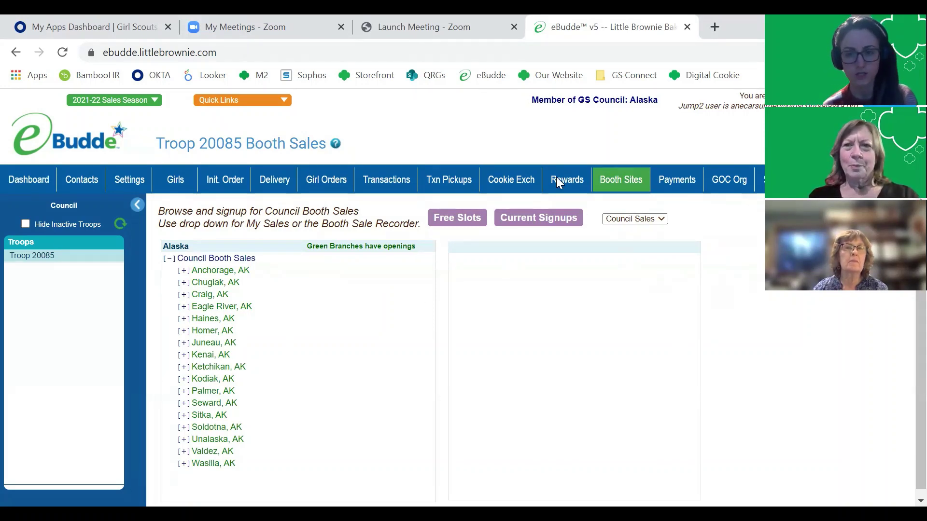
click(664, 220)
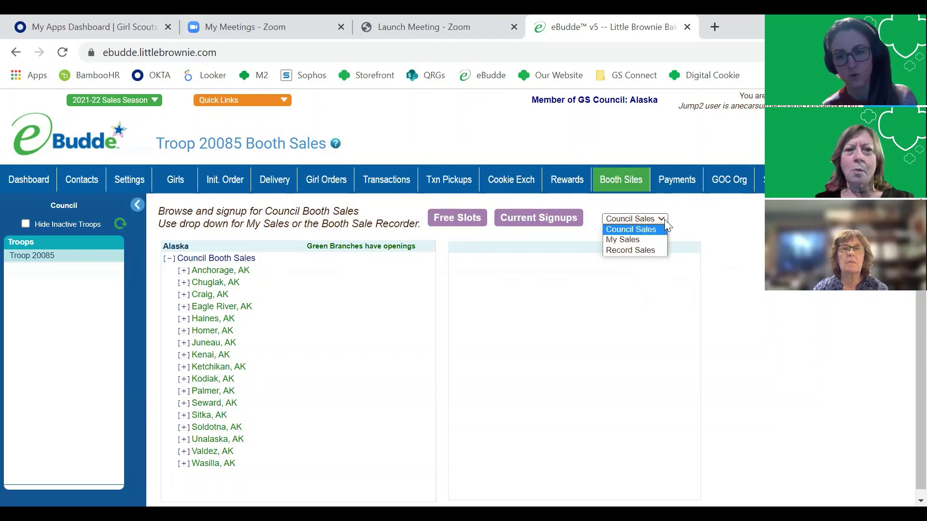
click(655, 251)
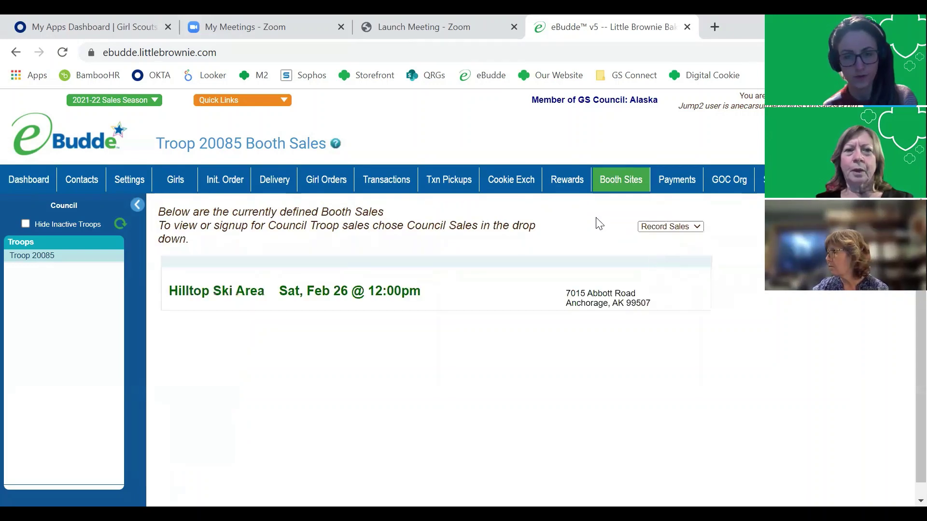
click(214, 292)
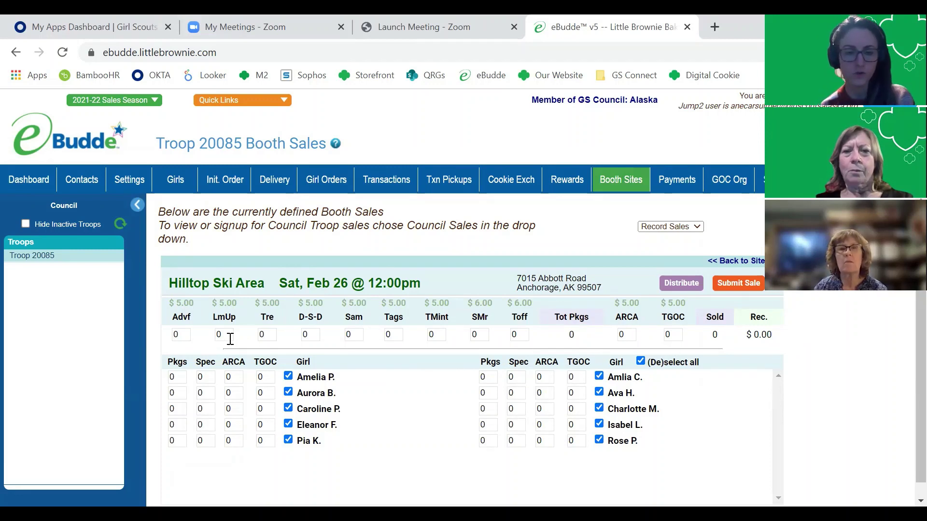
Enter the packages sold at the booth: 3 Tre, 7 Sam and 10 TMint.
click(268, 336)
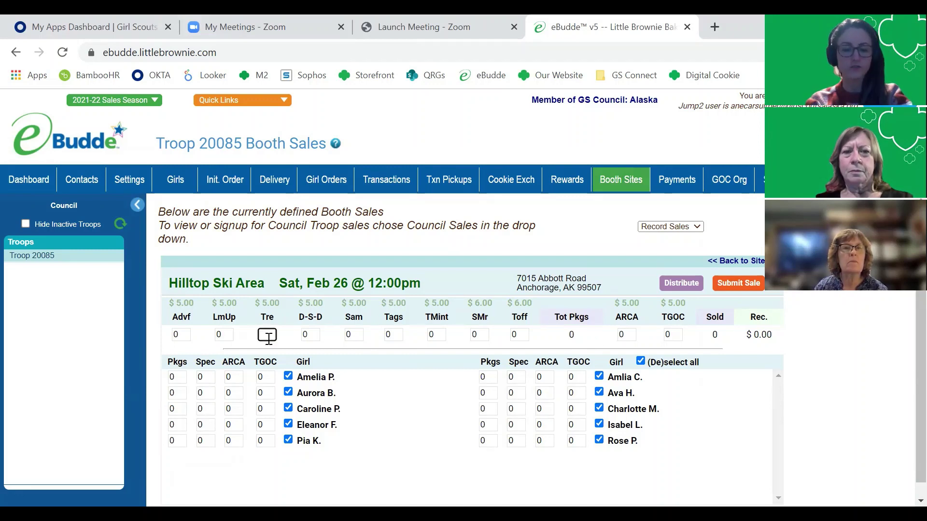
text(3)
click(355, 333)
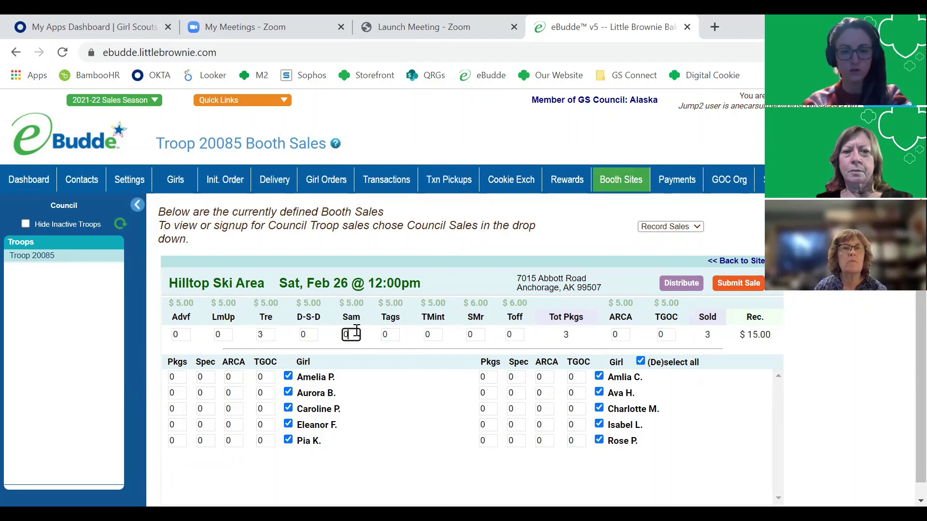
click(437, 333)
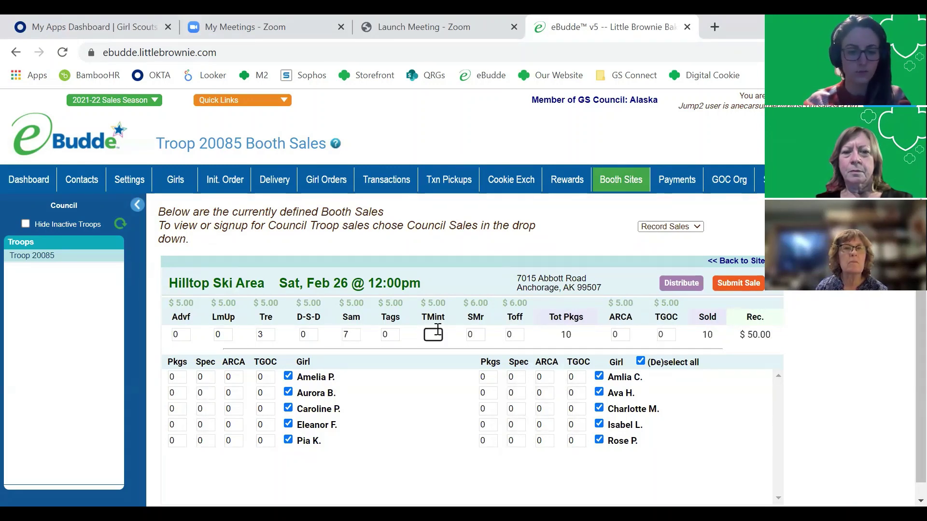
click(516, 248)
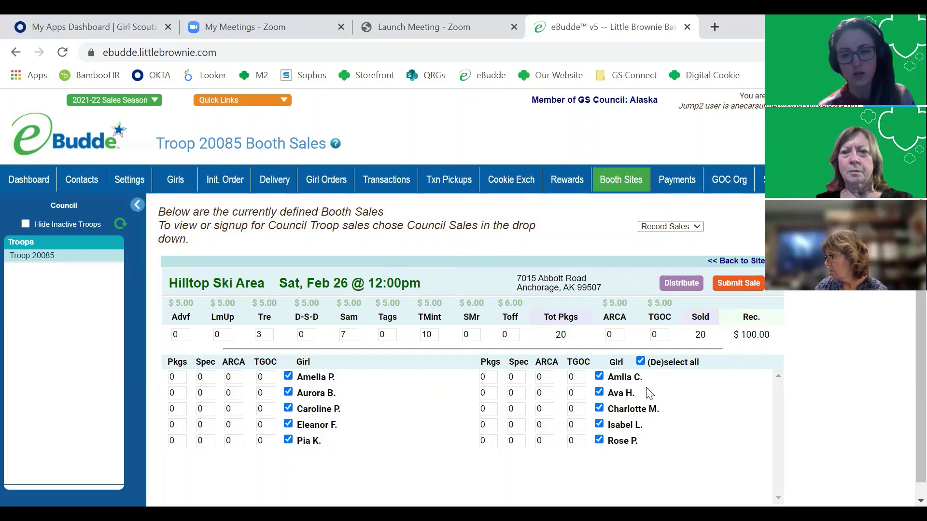
Limit the girl selection to the second, fourth and fifth girls in the first column and distribute the booth packages among them.
click(642, 362)
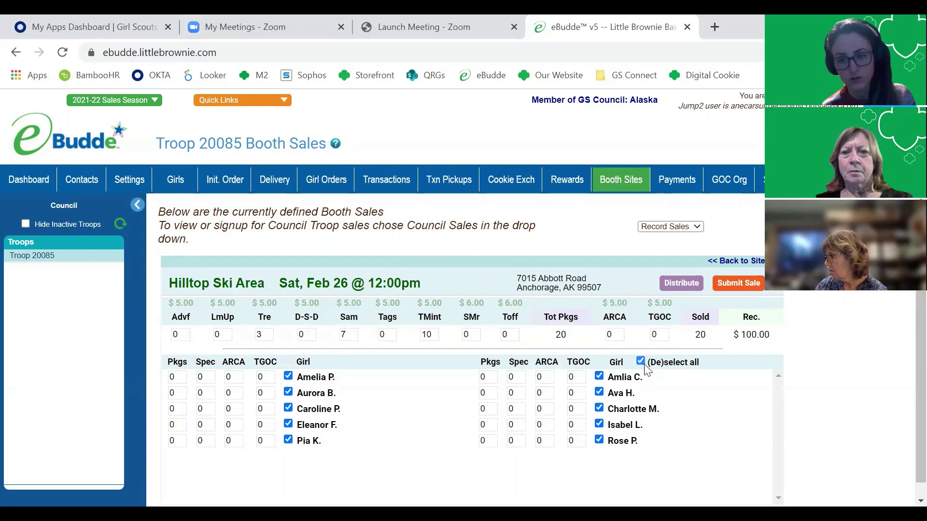
click(288, 392)
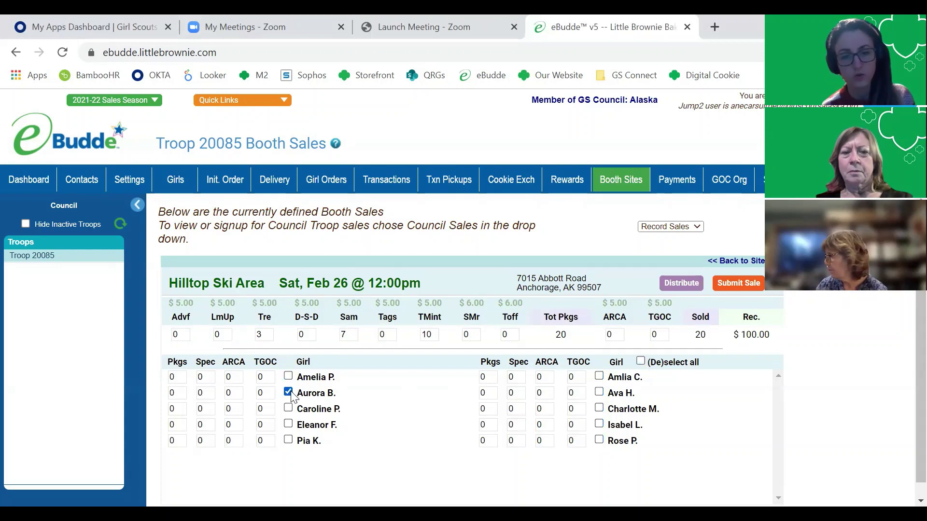
click(288, 425)
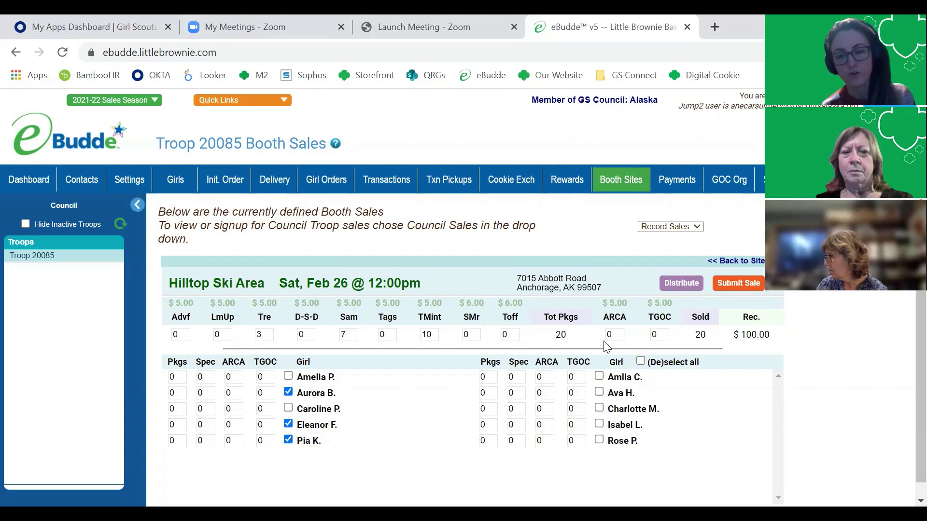
click(680, 289)
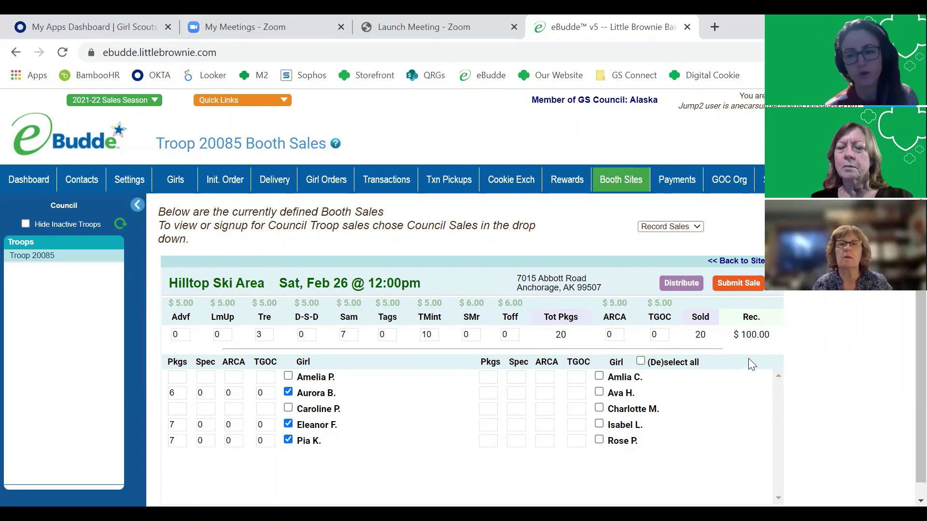
Set the number of Toff packages sold at the booth to 6.
click(513, 335)
key(BackSpace)
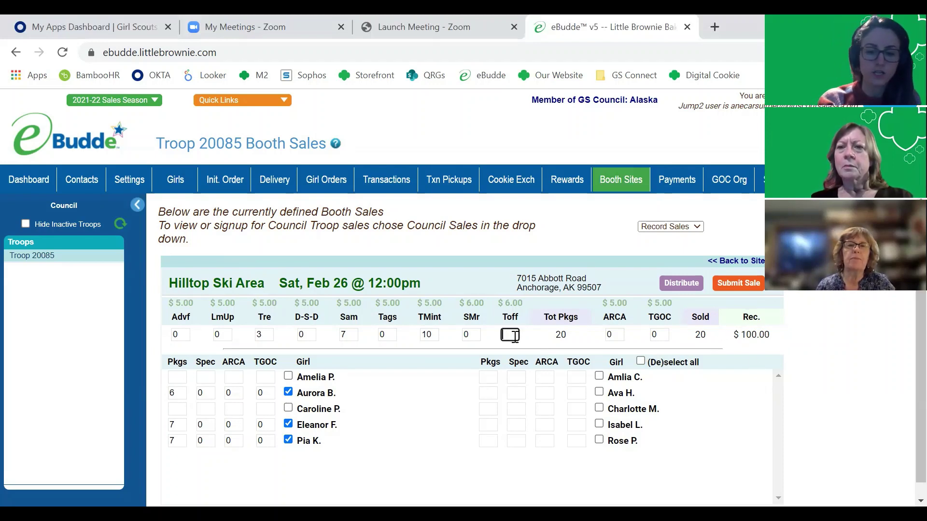
text(6)
click(798, 375)
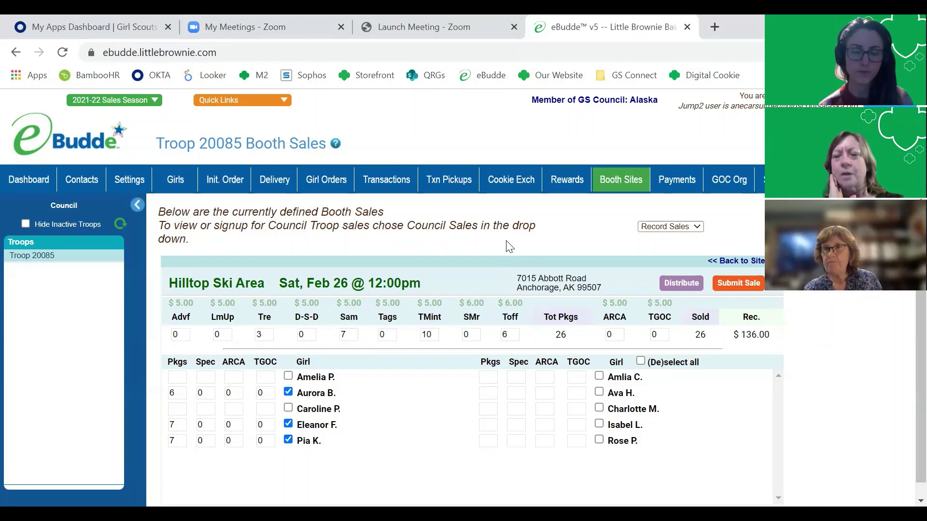
Set the booth's TMint packages to 150 and both the Sam and Tre packages to 0.
click(433, 335)
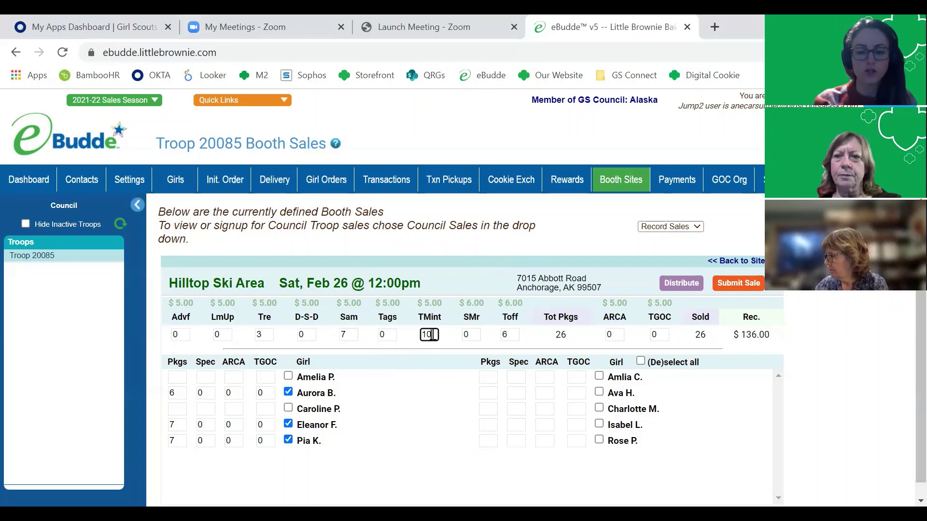
key(BackSpace)
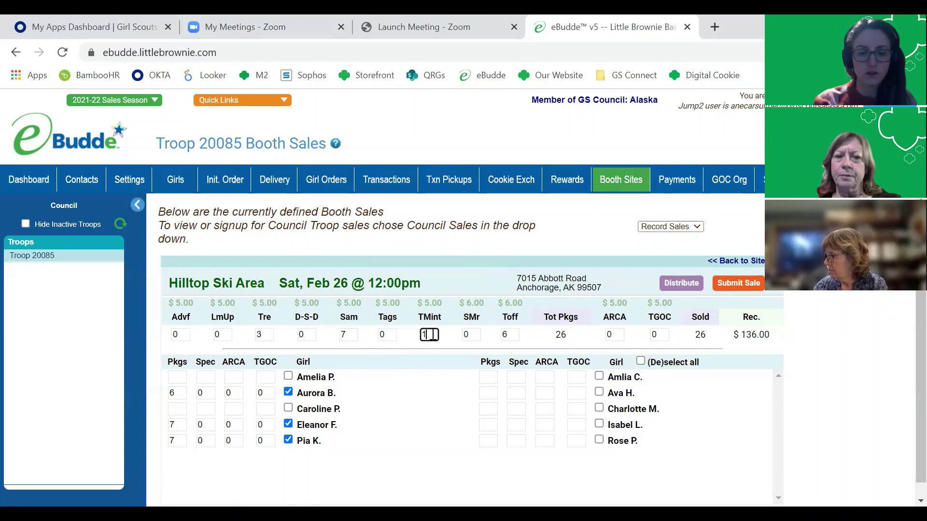
text(50)
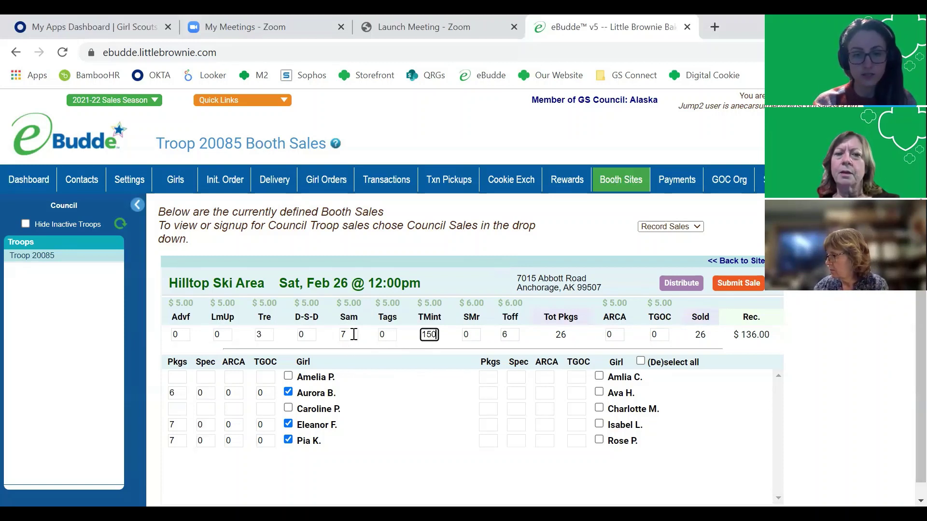
click(352, 334)
key(BackSpace)
text(0)
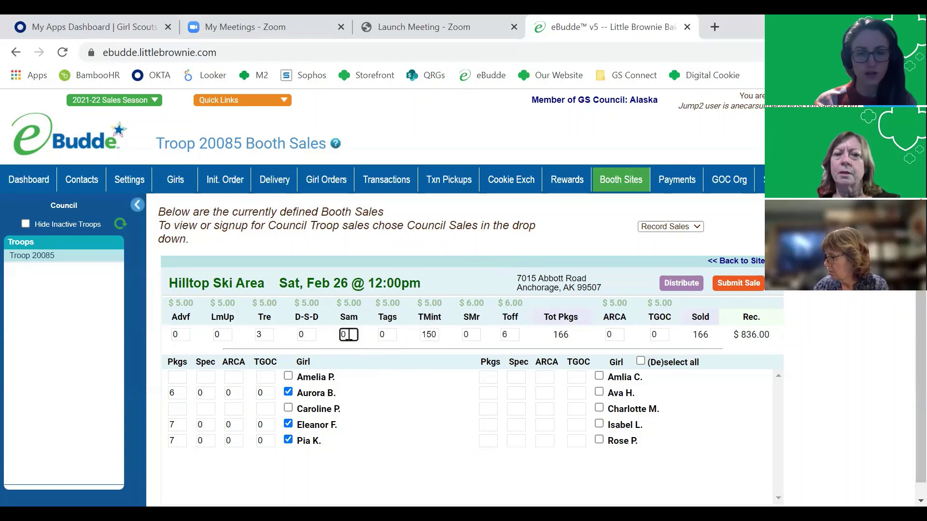
click(270, 334)
key(BackSpace)
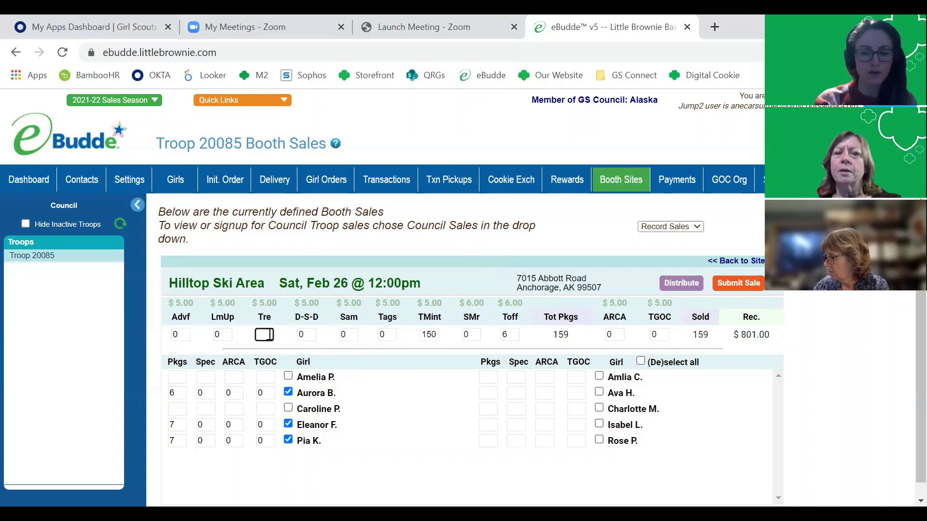
text(0)
Set the Toff packages to 10 and distribute the booth sale among the selected girls again.
click(510, 336)
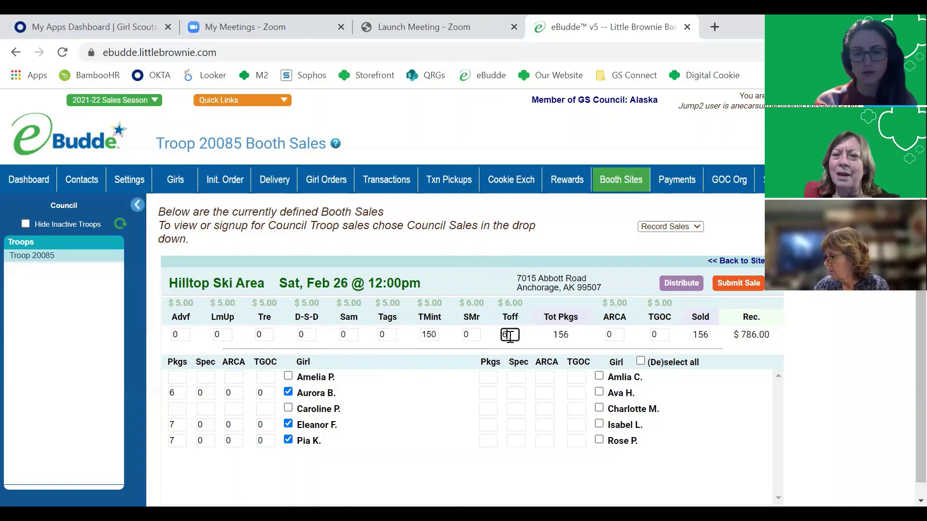
key(BackSpace)
text(10)
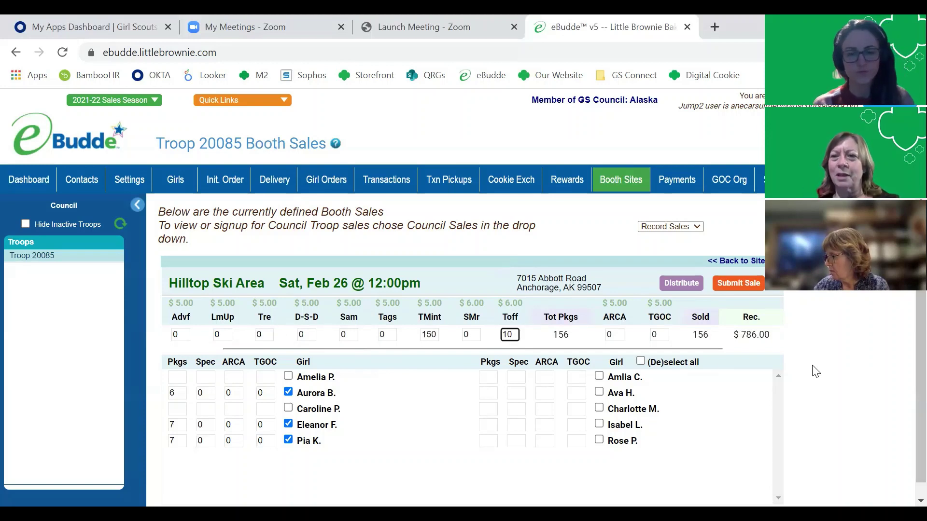
click(815, 372)
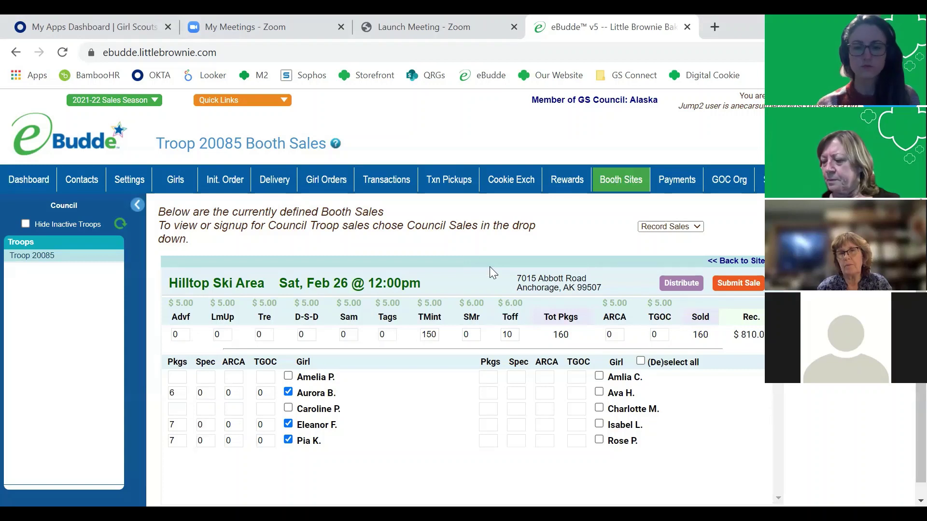
click(687, 288)
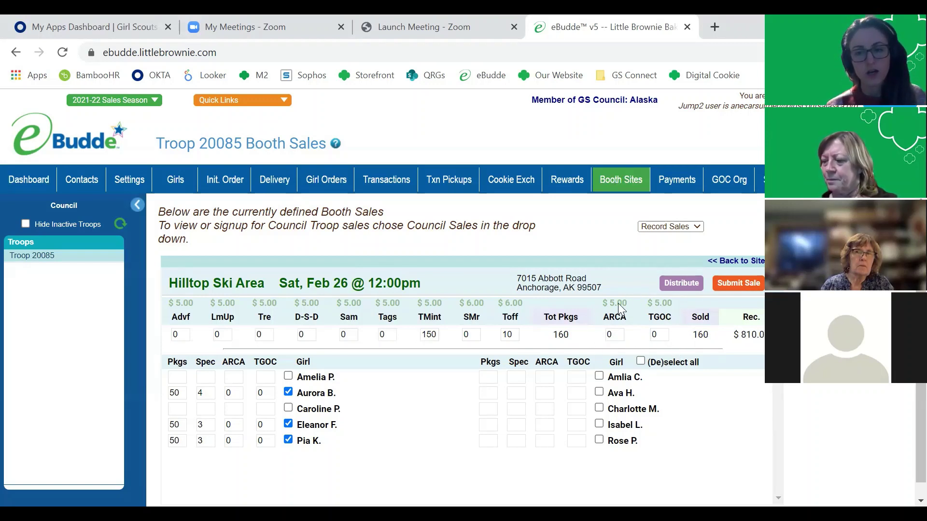
Set the booth's donated package counts to 2 for ARCA and 4 for TGOC.
click(621, 333)
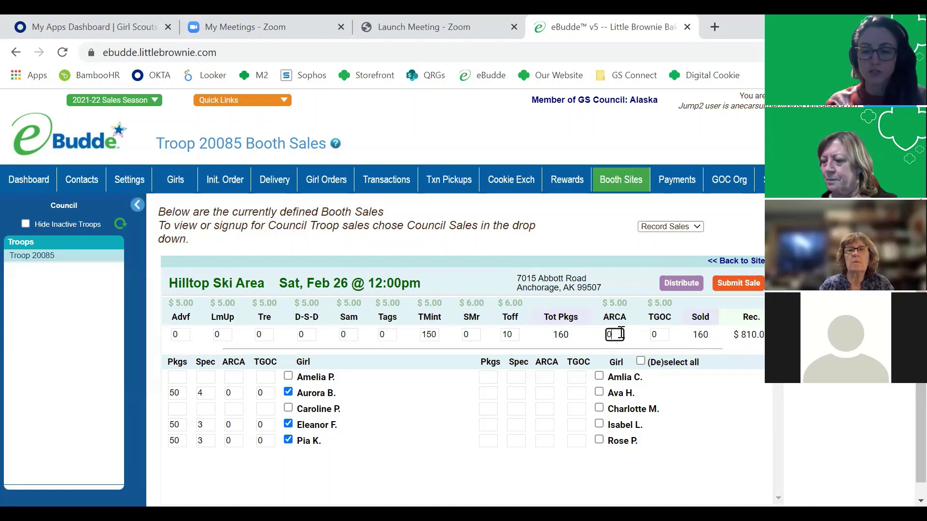
key(BackSpace)
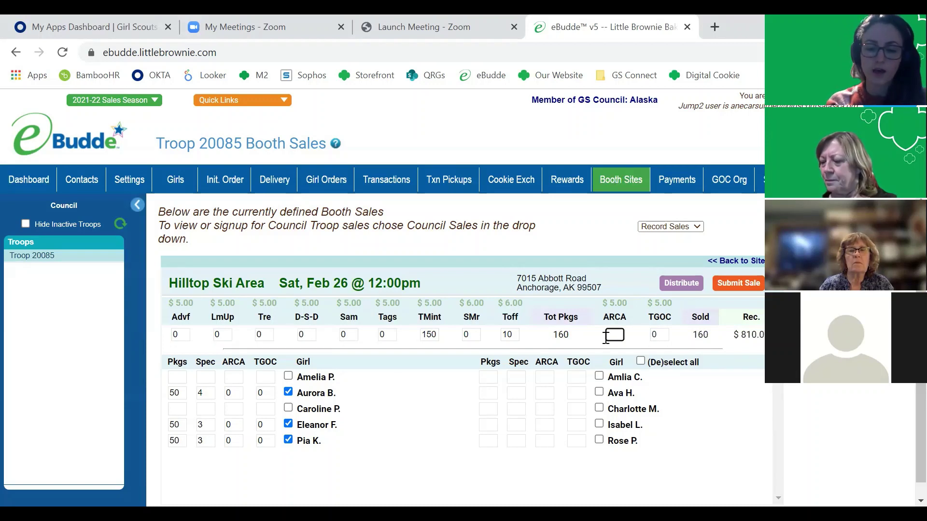
text(2)
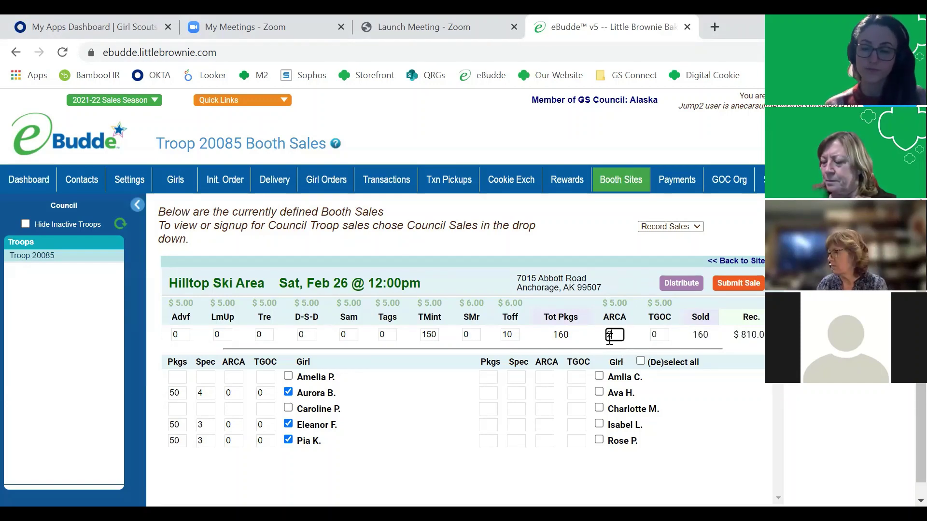
click(665, 335)
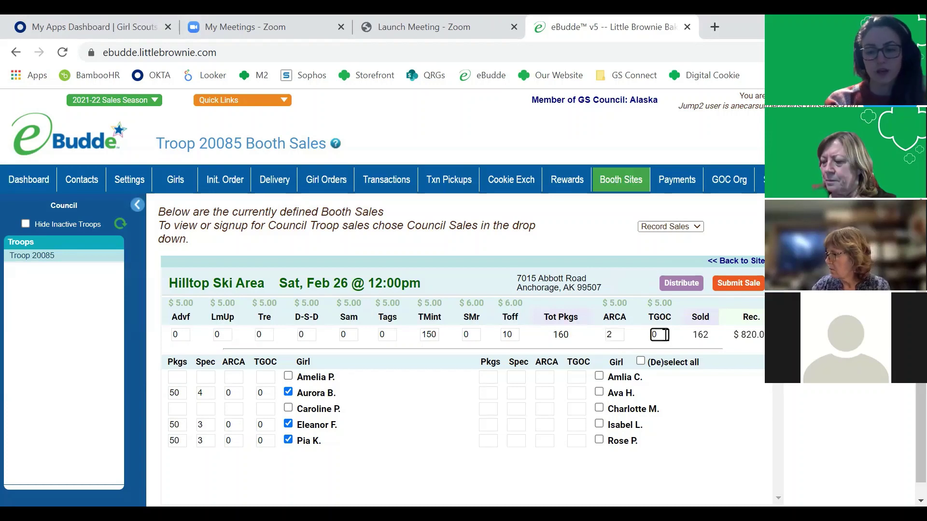
key(BackSpace)
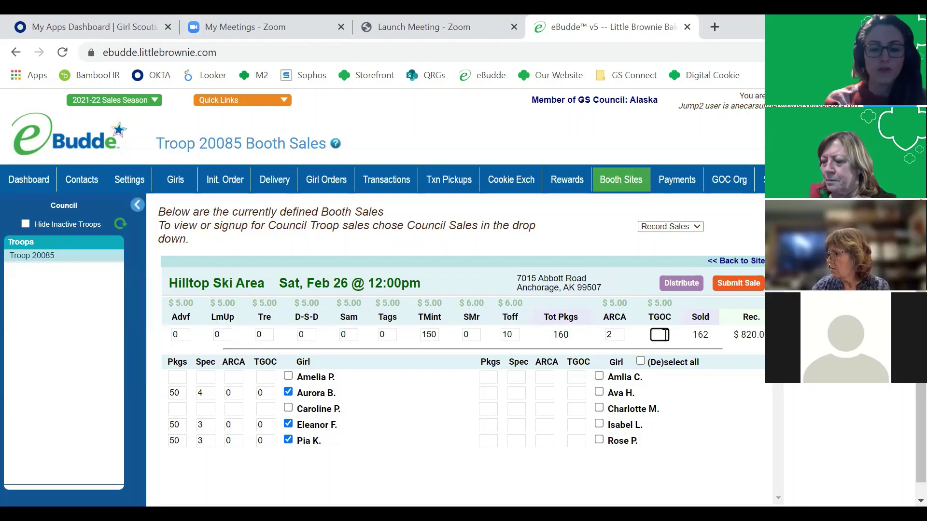
text(4)
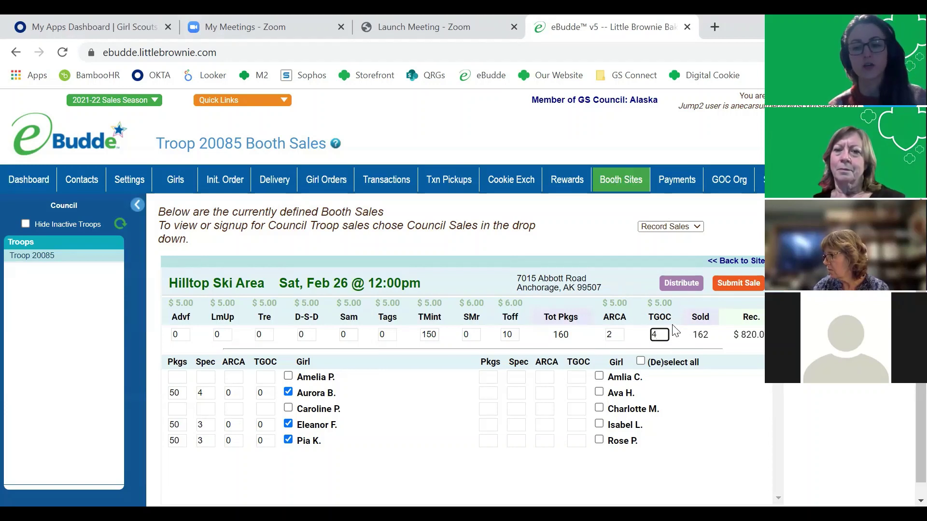
click(601, 222)
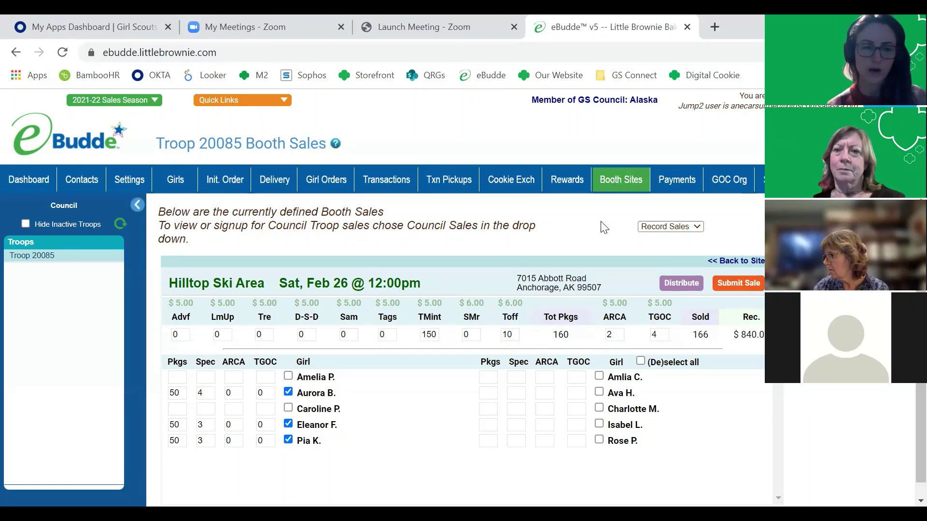